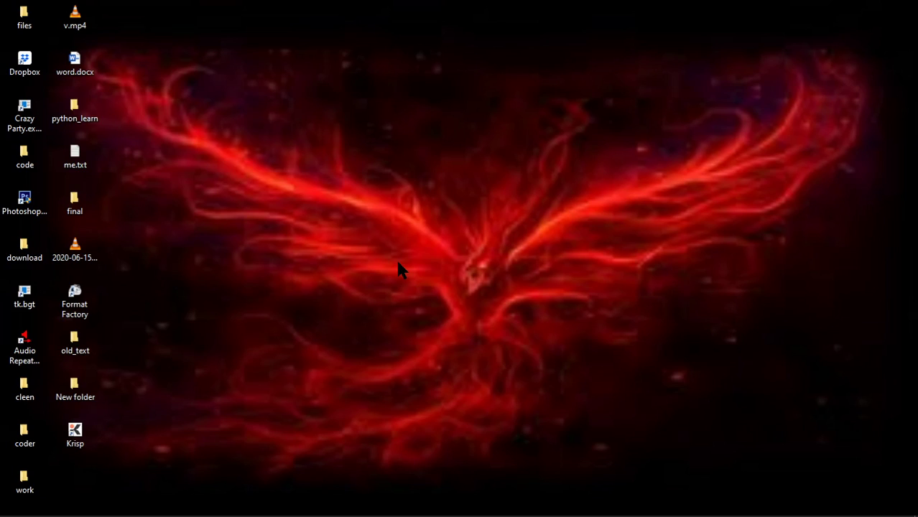
- Open Windows Settings and go to the Update & Security category
key("super+i")
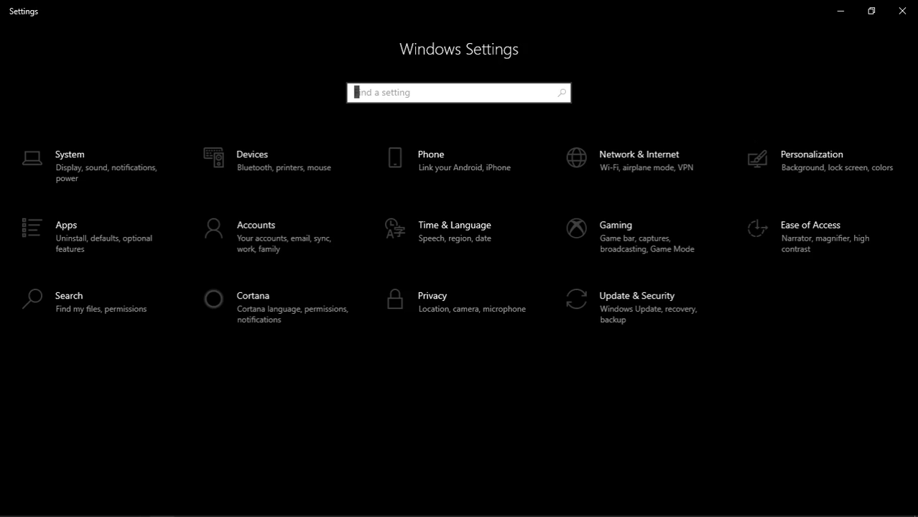
key("Tab")
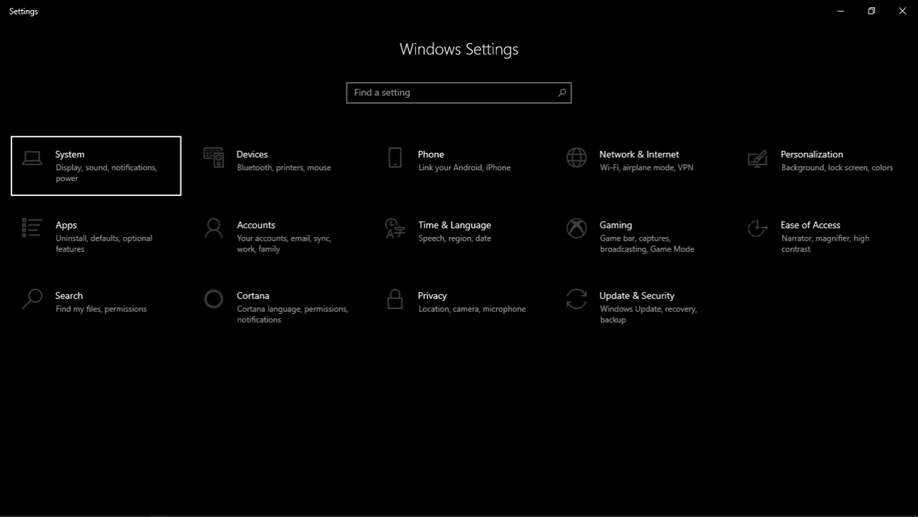
key("Tab")
key("Tab")
key("Tab")
key("Tab")
key("Tab")
key("Tab")
key("Tab")
key("Tab")
key("Tab")
key("Tab")
key("Tab")
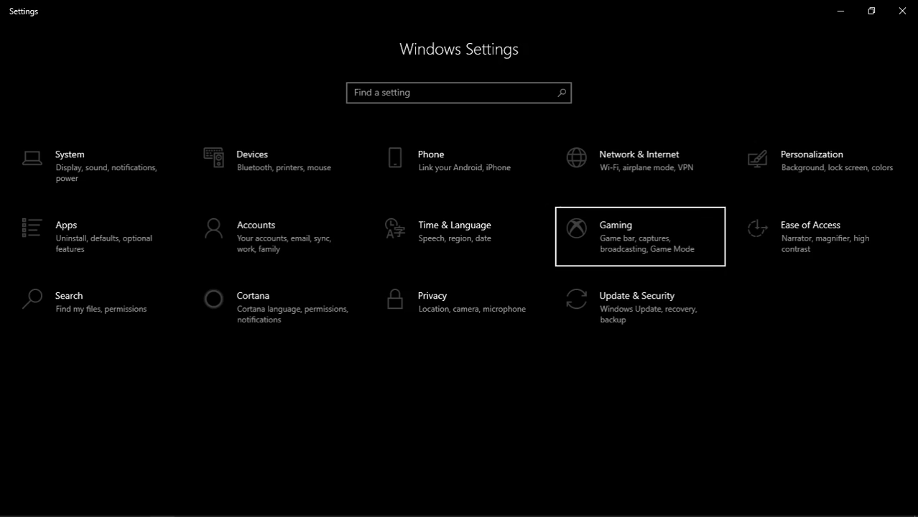
key("Tab")
key("Tab")
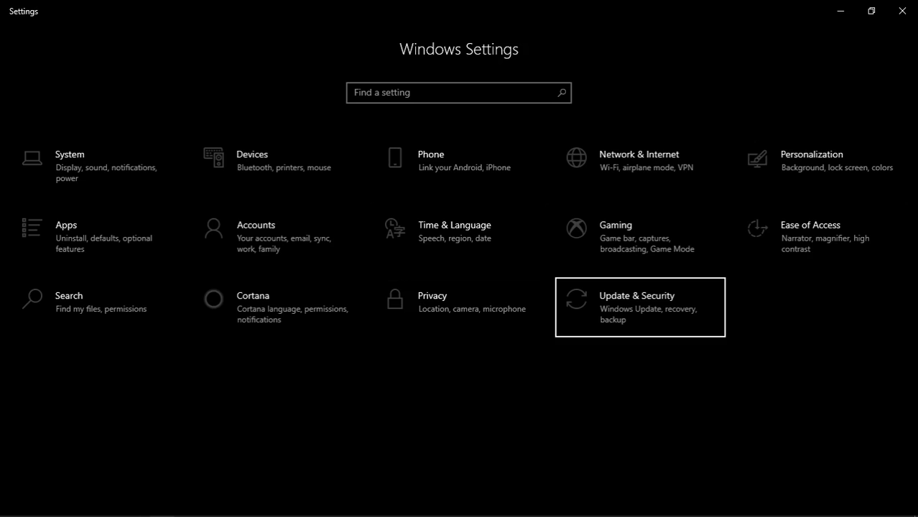
key("Return")
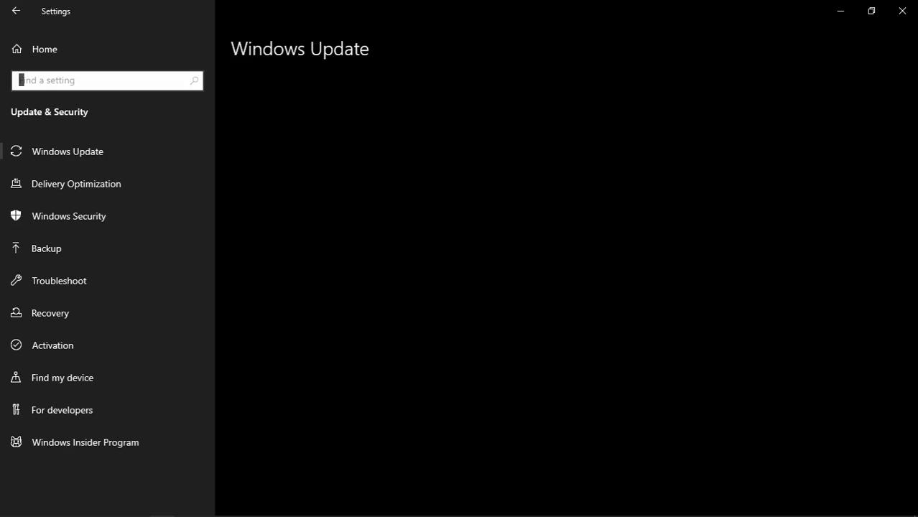
- Go to the Windows Security page within Update & Security and launch the Windows Security app from it
key("Tab")
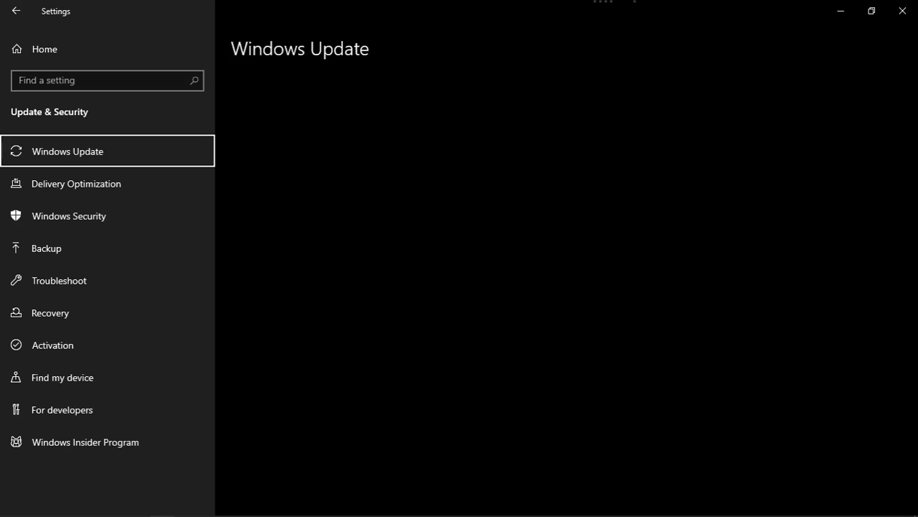
key("Down")
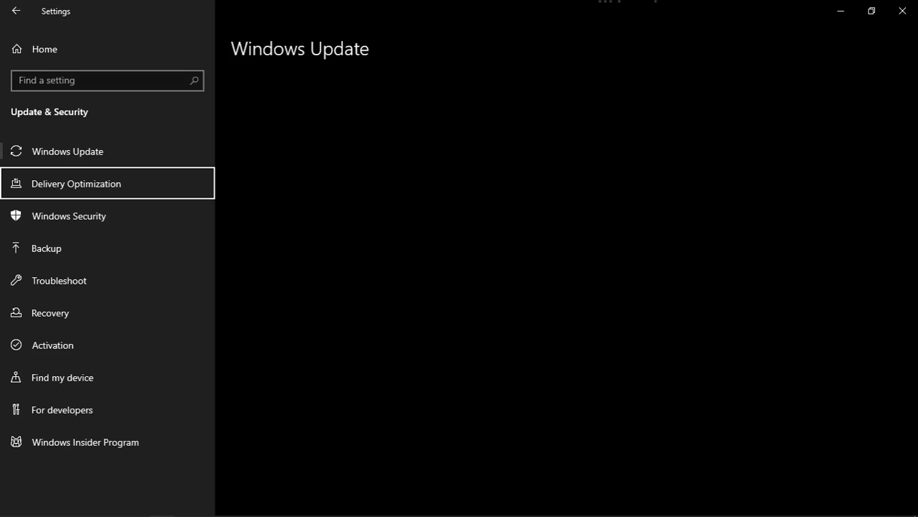
key("Down")
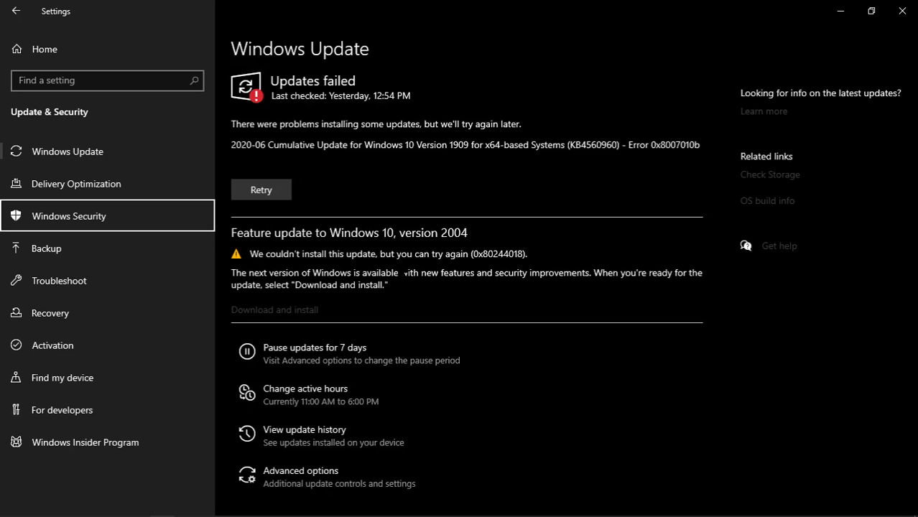
key("Return")
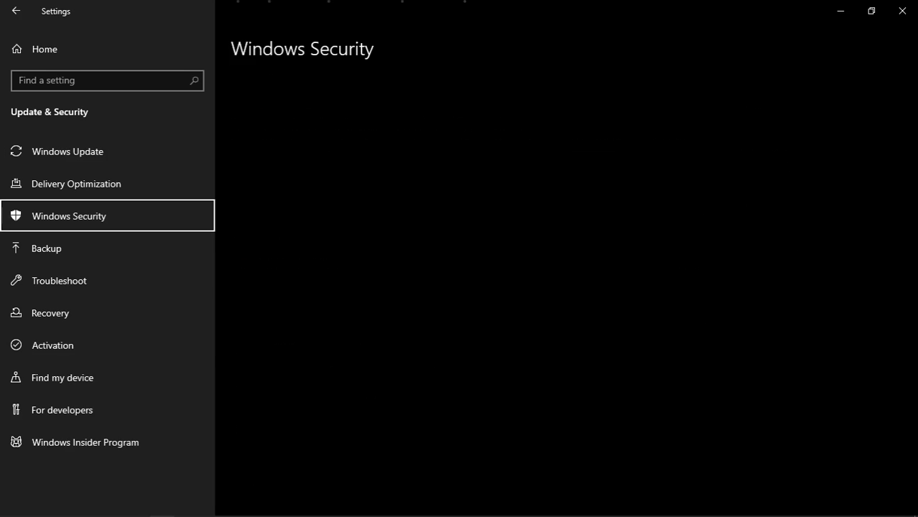
key("Tab")
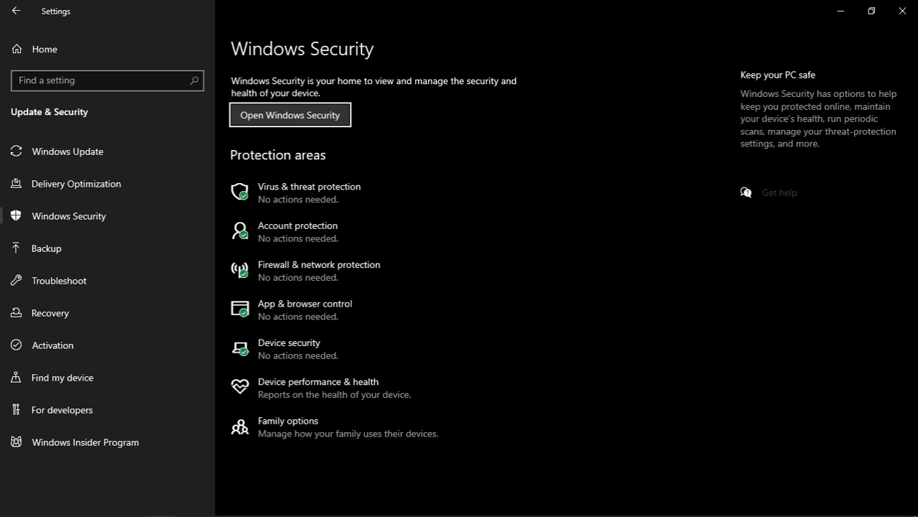
key("Return")
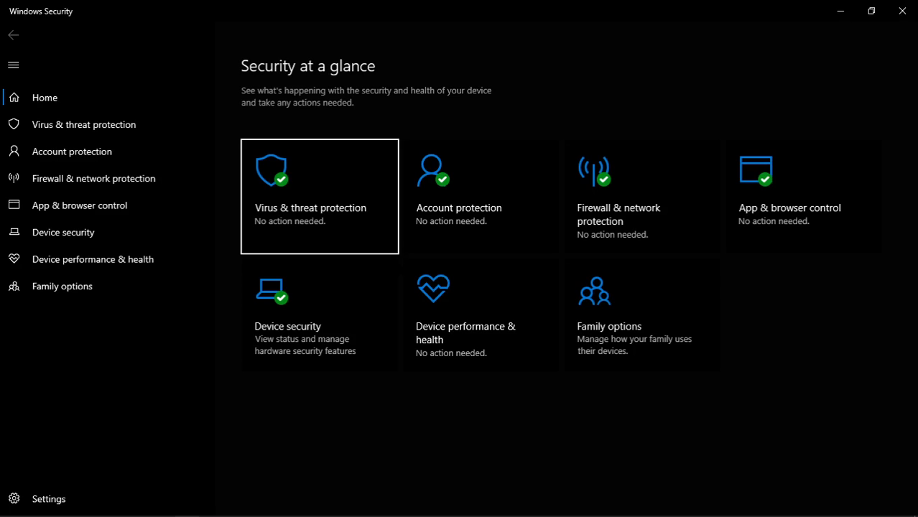
- Open Virus & threat protection and go to its settings management page
key("Return")
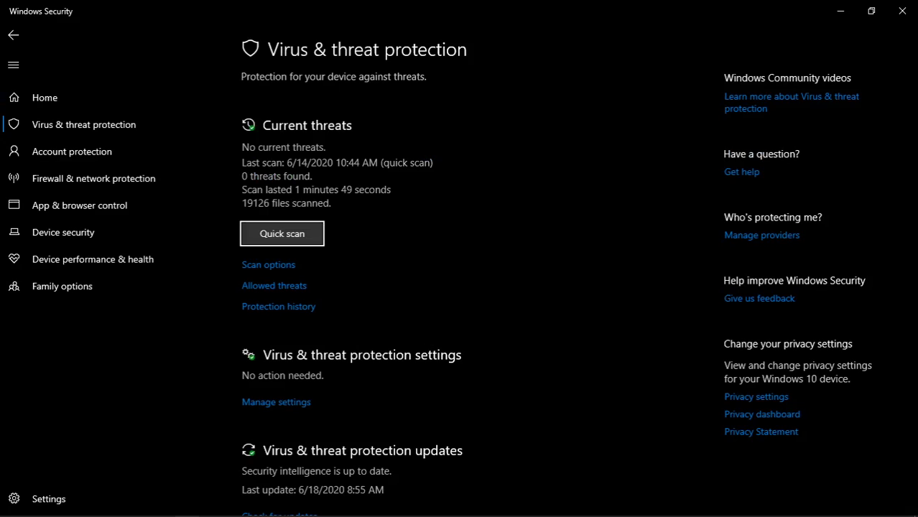
key("Tab")
key("Tab")
key("Tab")
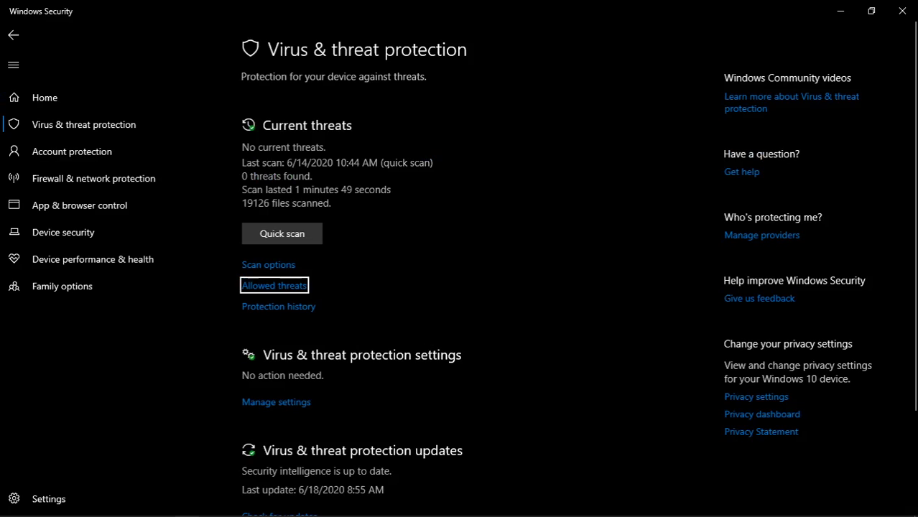
key("Tab")
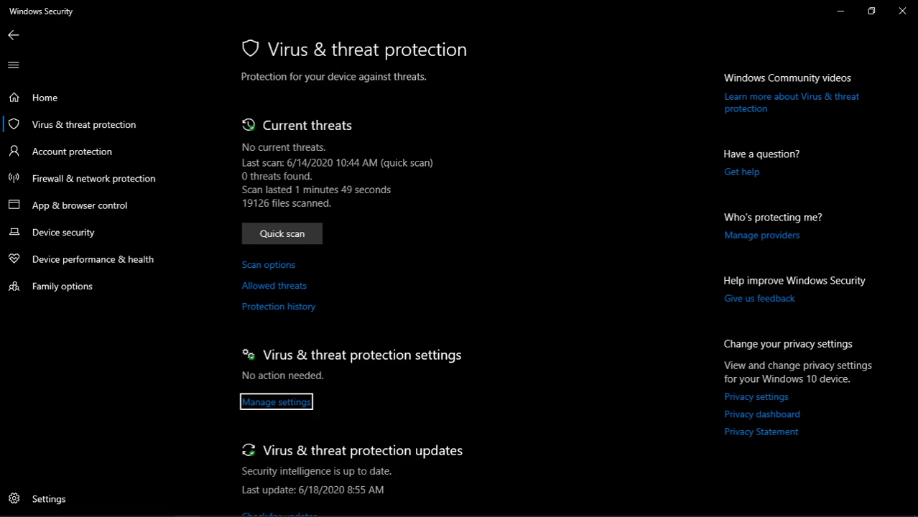
key("Return")
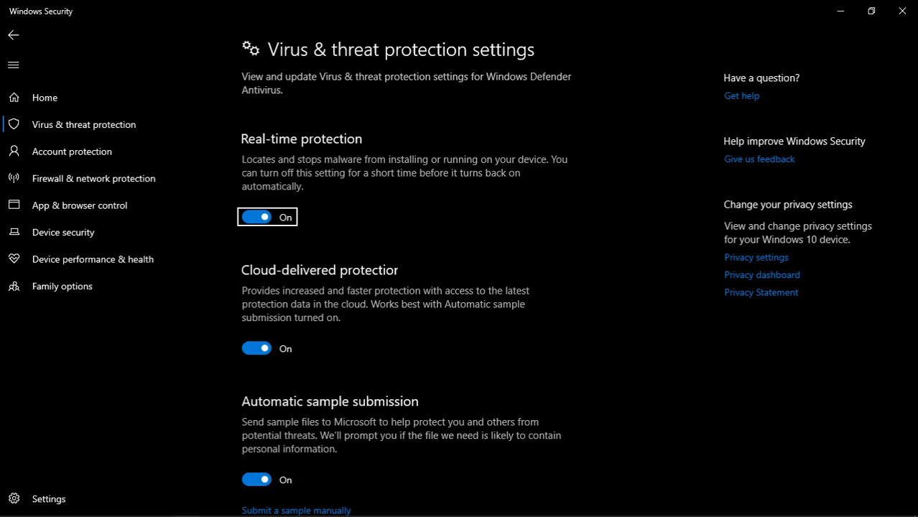
- Open the page for adding or removing Windows Defender Antivirus exclusions
key("Tab")
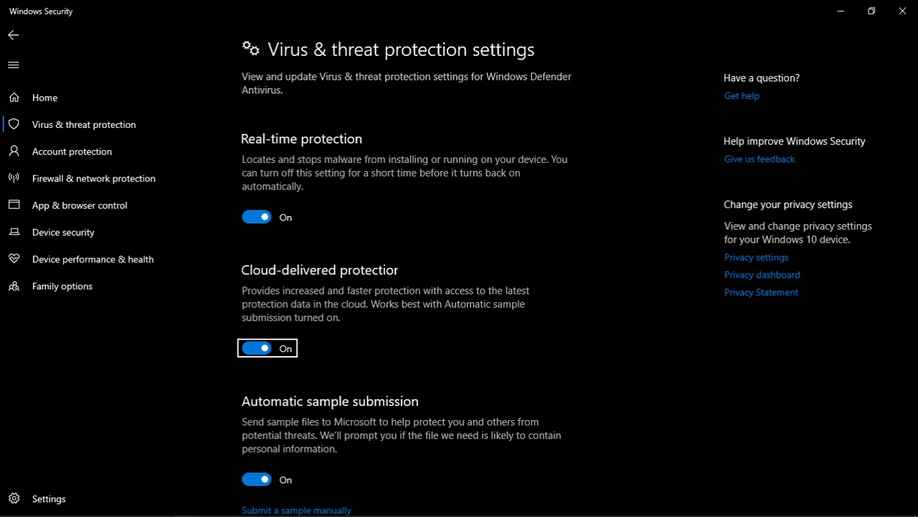
key("Tab")
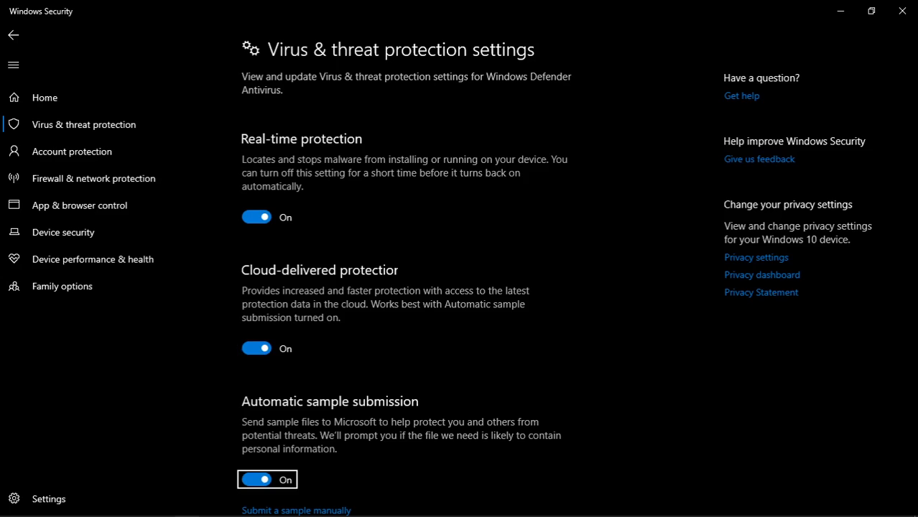
key("Tab")
key("Tab")
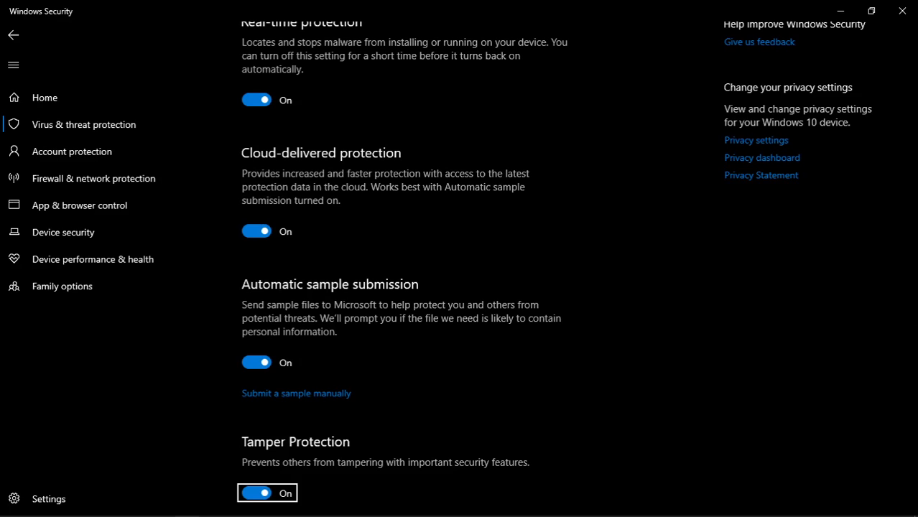
key("Tab")
key("Tab")
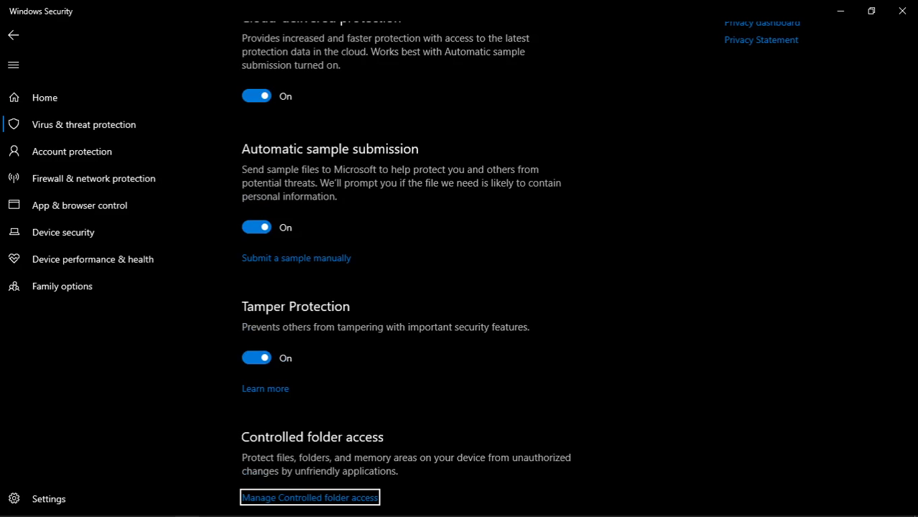
key("Tab")
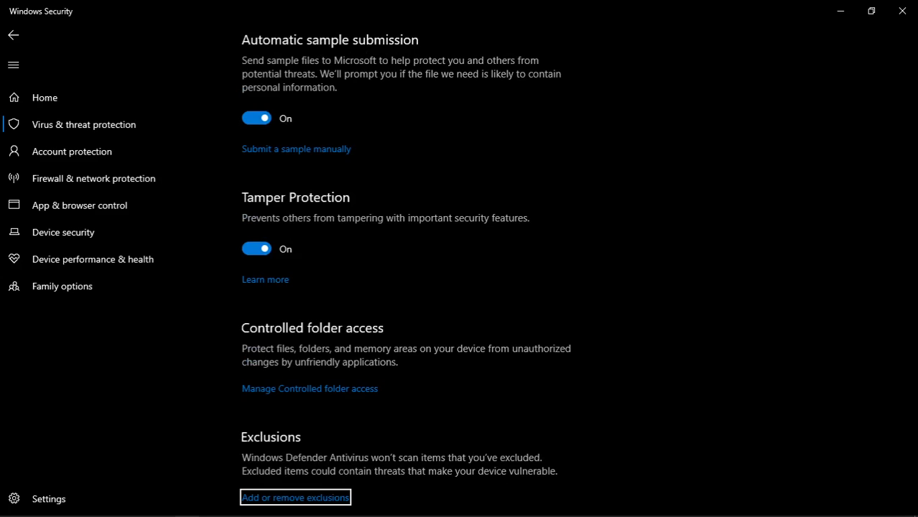
key("Return")
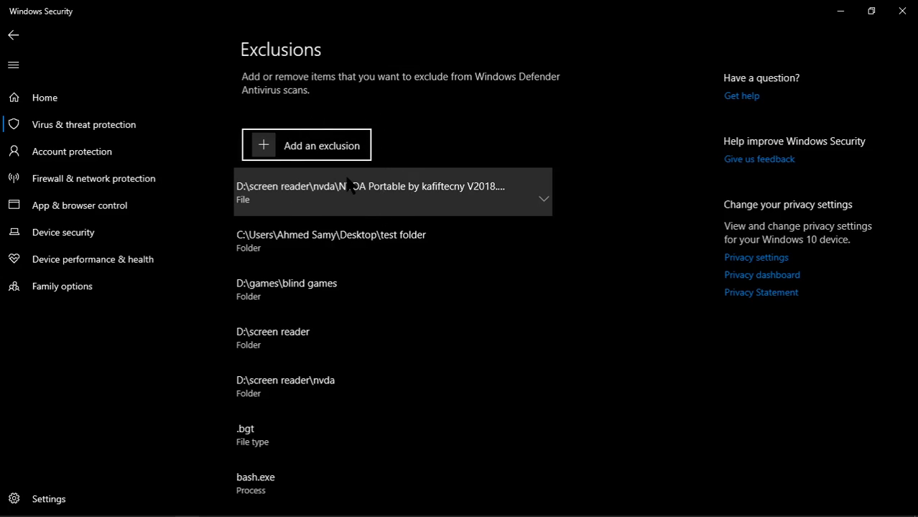
- Add a file exclusion for Start-Portable-kafiftecny with E-Z-Pro.exe from the NVDA Portable folder
key("Return")
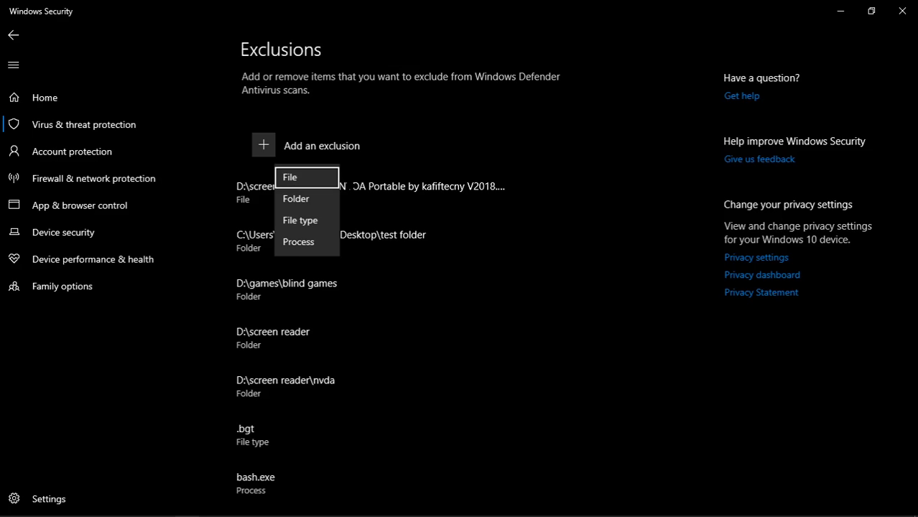
key("Down")
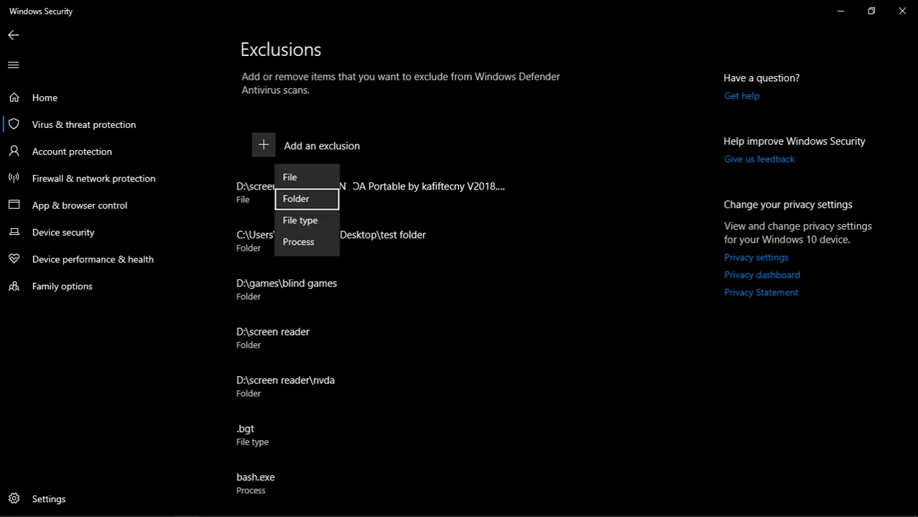
key("Down")
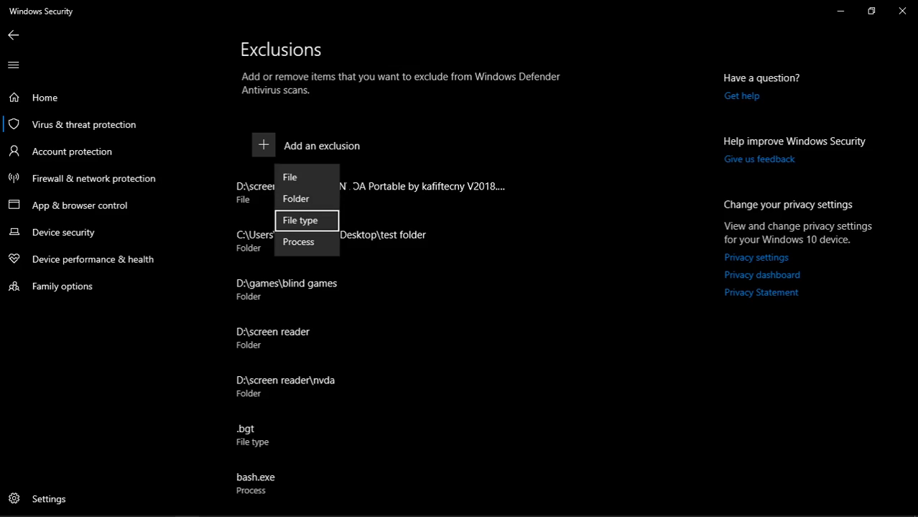
key("Down")
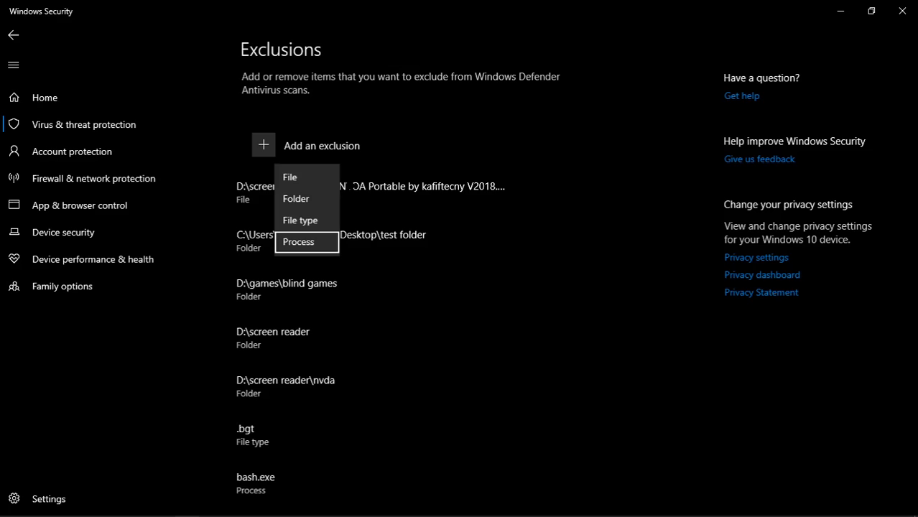
key("Down")
key("Return")
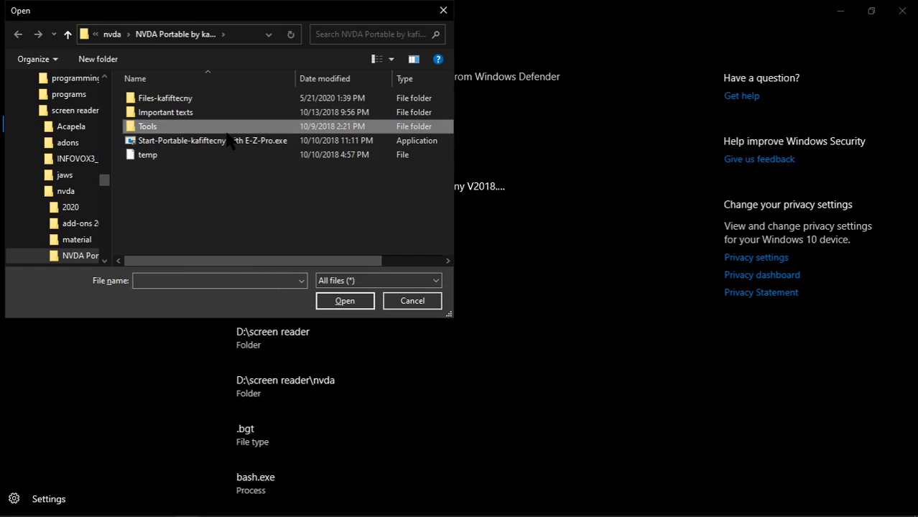
key("shift+Tab")
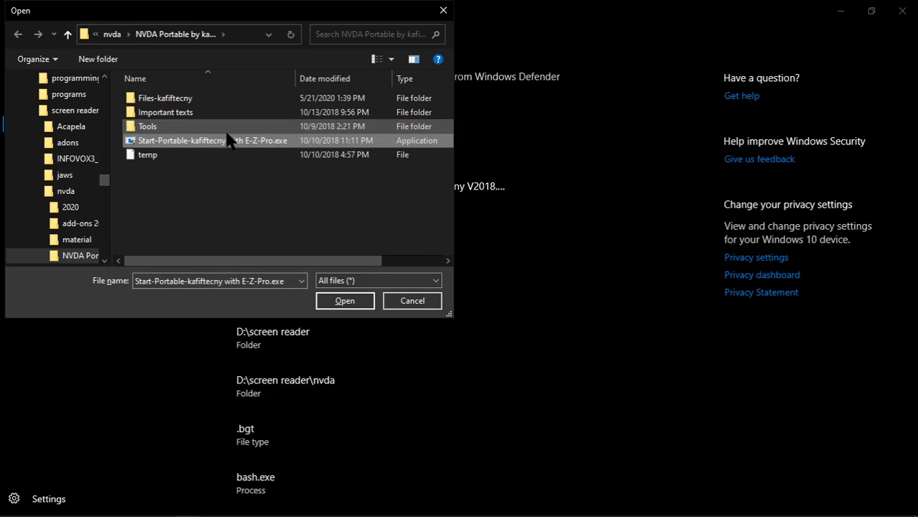
key("Down")
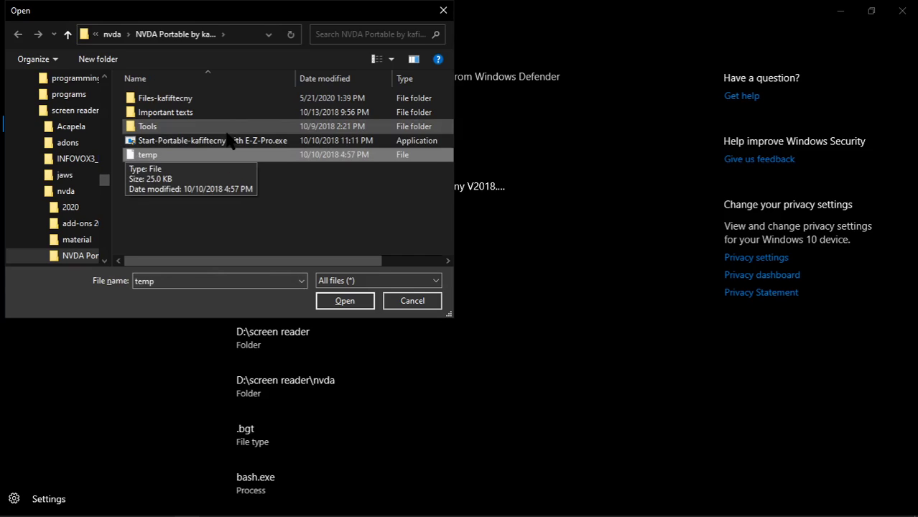
key("Up")
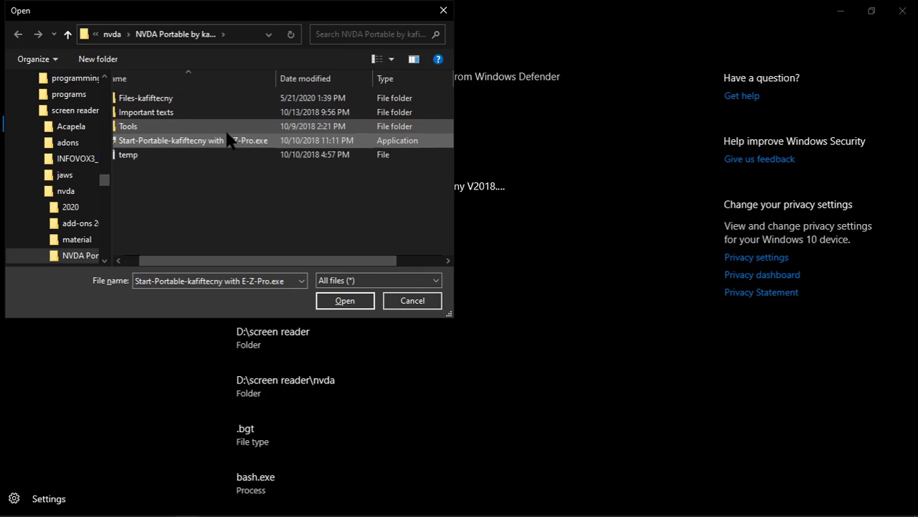
left_click(227, 136)
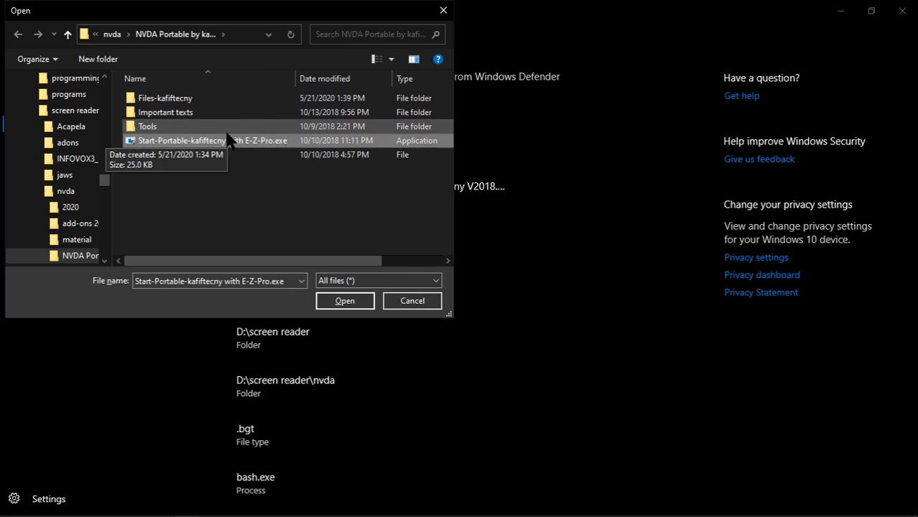
left_click(227, 138)
key("Tab")
key("Tab")
key("Tab")
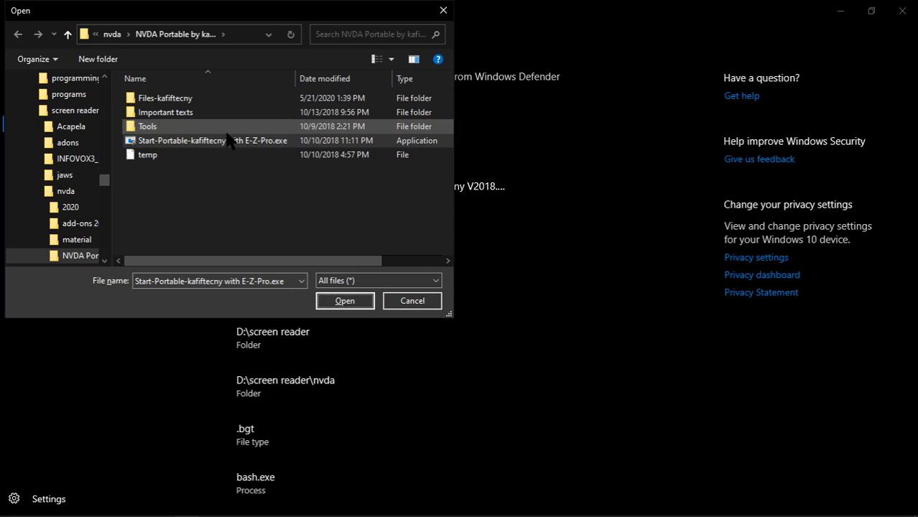
key("Return")
key("ctrl")
key("Tab")
key("shift+Tab")
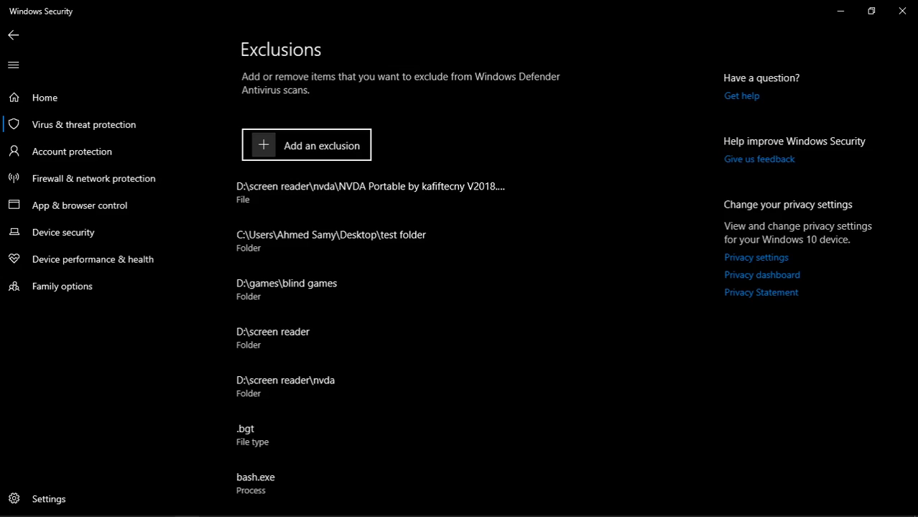
- Start a folder exclusion and create a new folder named youtube on the Desktop while choosing the folder
key("Return")
key("Down")
key("Return")
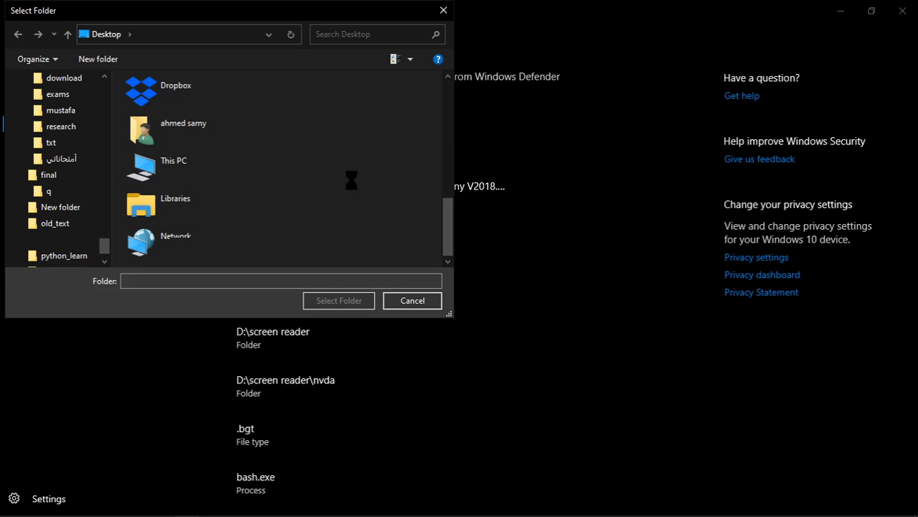
type("youtube")
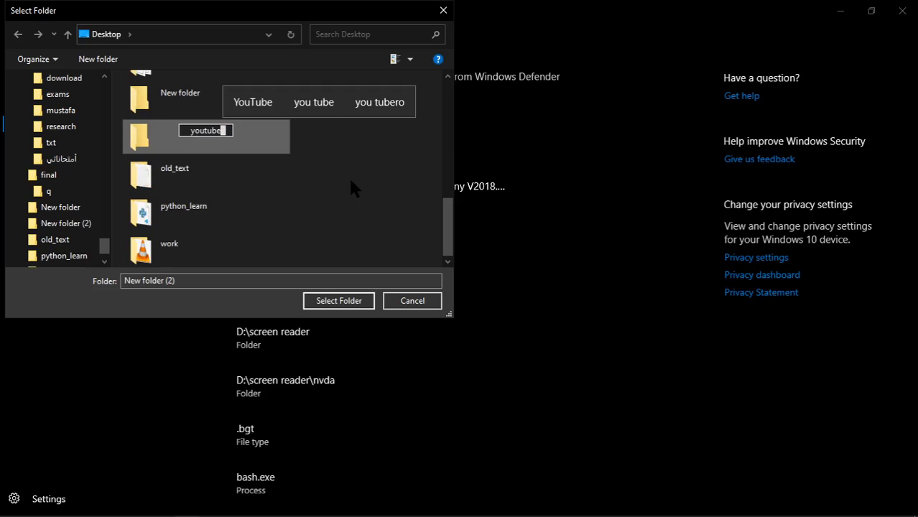
key("Return")
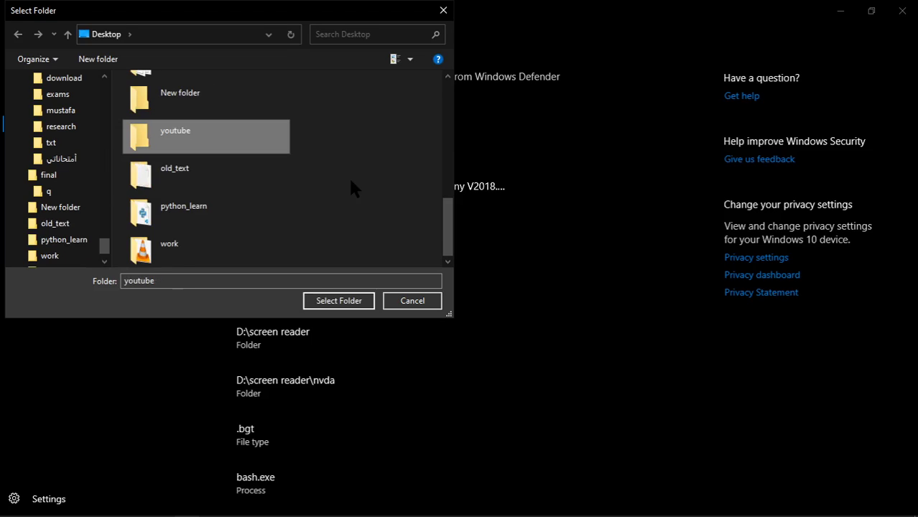
- Try to add the new youtube folder on the Desktop as a folder exclusion
key("Tab")
key("Tab")
key("Tab")
key("shift+Tab")
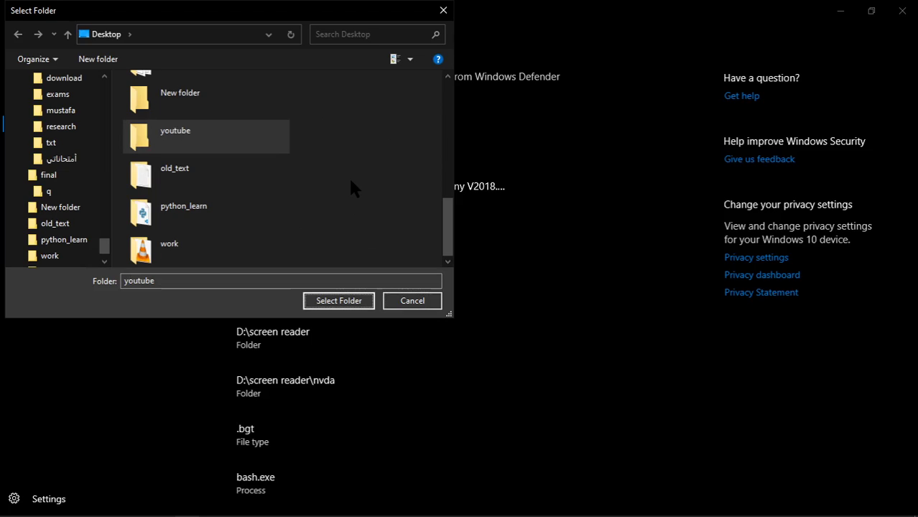
key("Return")
key("ctrl")
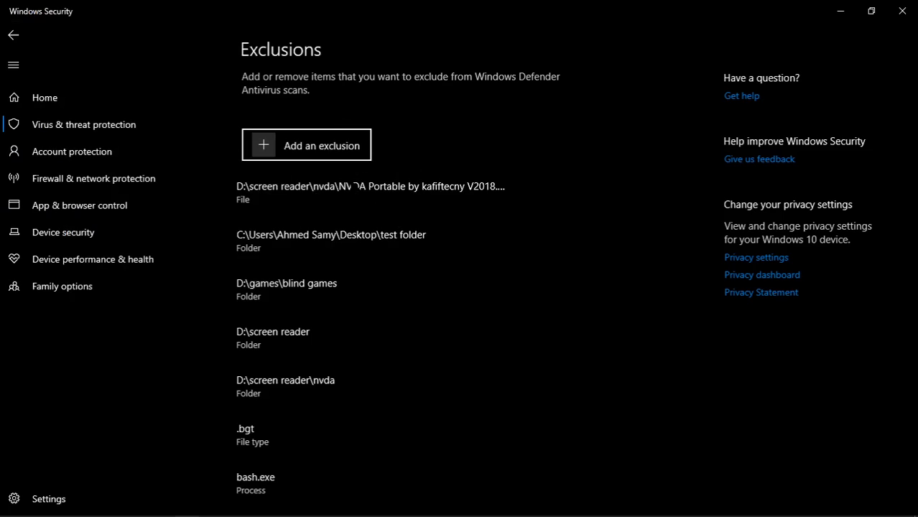
- Start a file type exclusion and enter .docx as the extension
key("Tab")
key("shift+Tab")
key("Return")
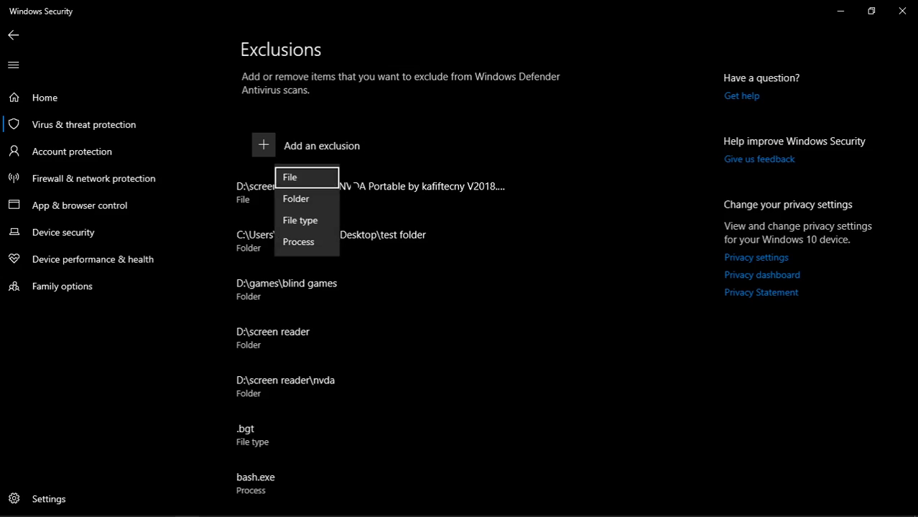
key("Down")
key("Down")
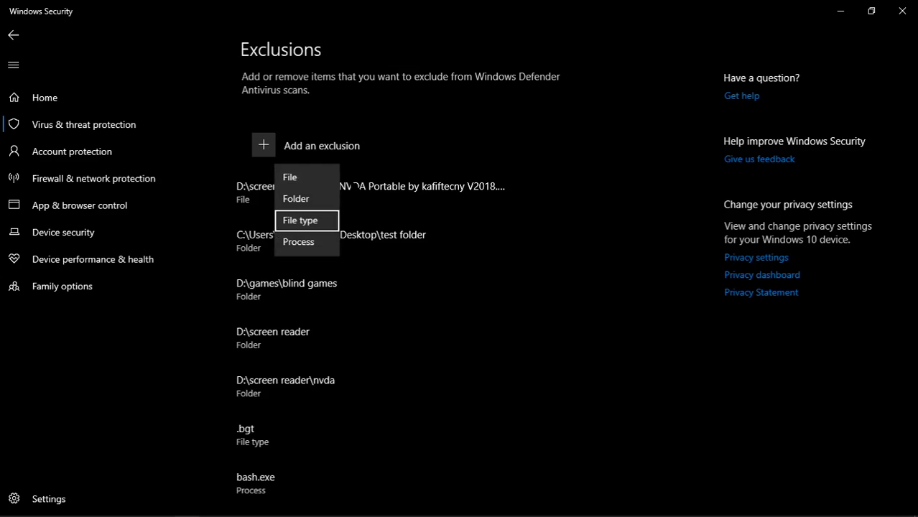
key("Return")
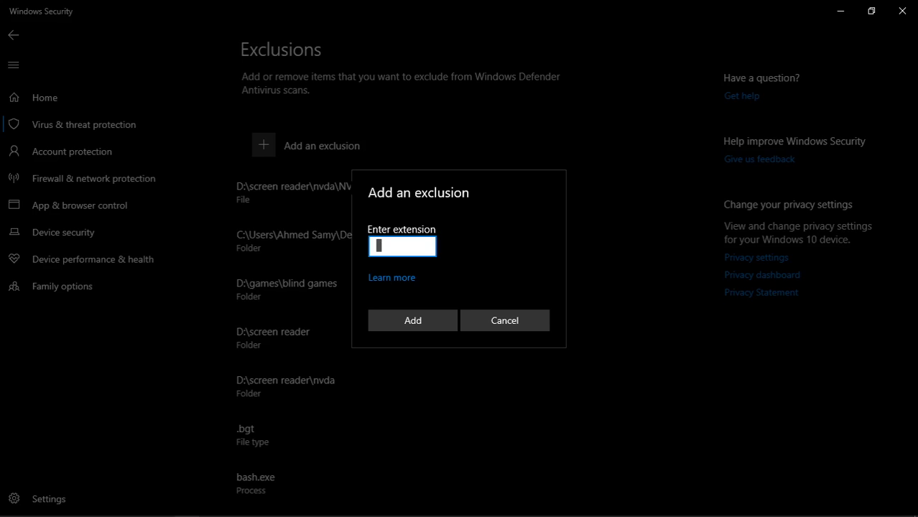
type(".dock")
key("BackSpace")
type("x")
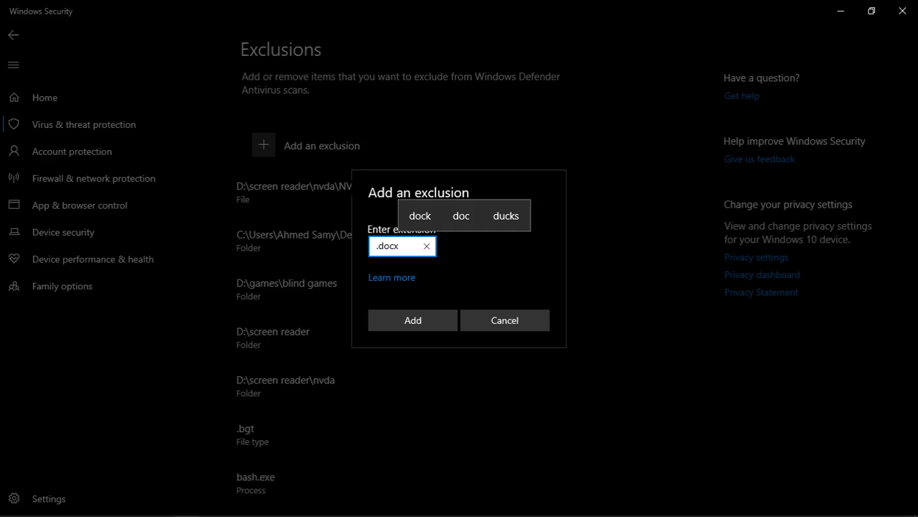
- Replace the extension in the file type exclusion with .exe
key("BackSpace")
key("BackSpace")
key("BackSpace")
key("BackSpace")
key("BackSpace")
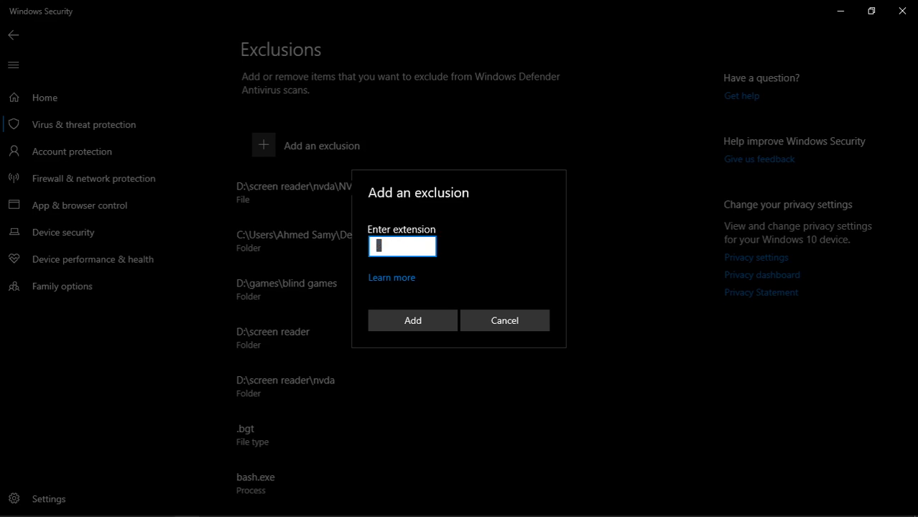
type(".exe")
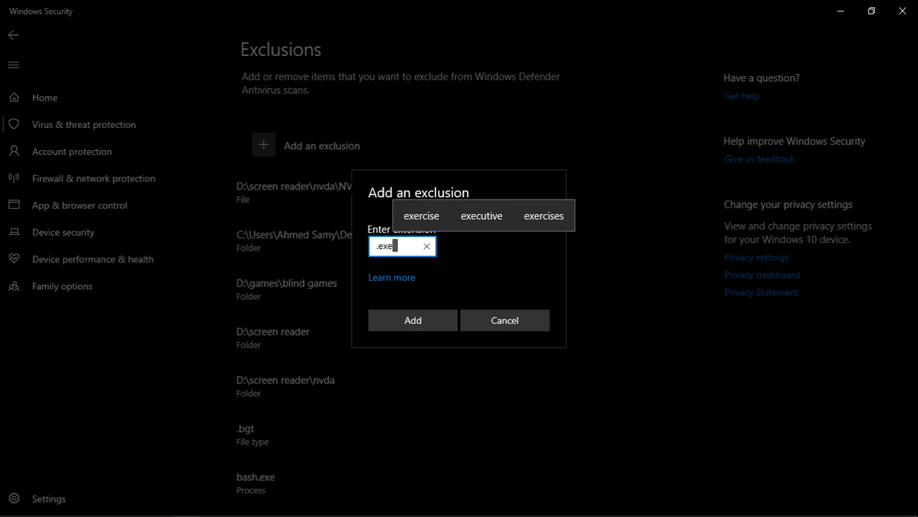
- Replace the extension with .bat and cancel the file type exclusion
key("BackSpace")
key("BackSpace")
key("BackSpace")
key("BackSpace")
type(".bat")
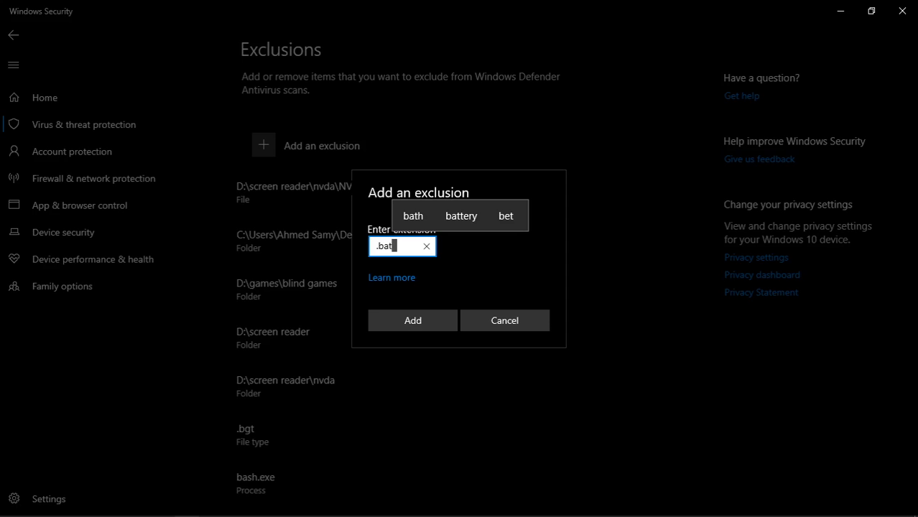
key("Escape")
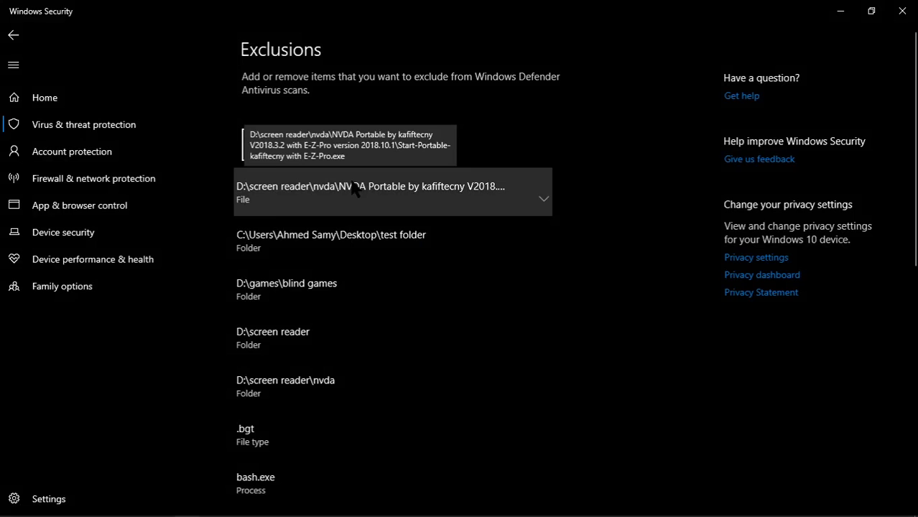
- Start a process exclusion, enter python.exe as the process name, and cancel the exclusion
key("Return")
key("Up")
key("Return")
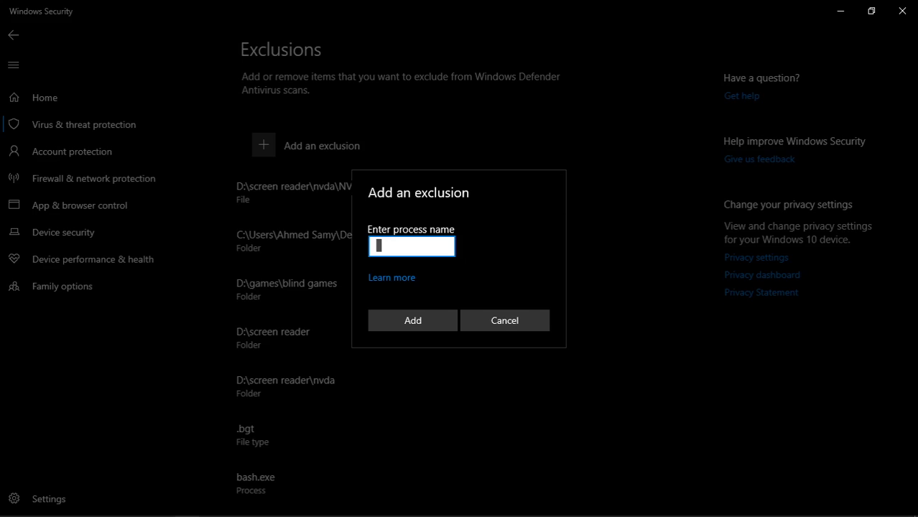
type("python.exe")
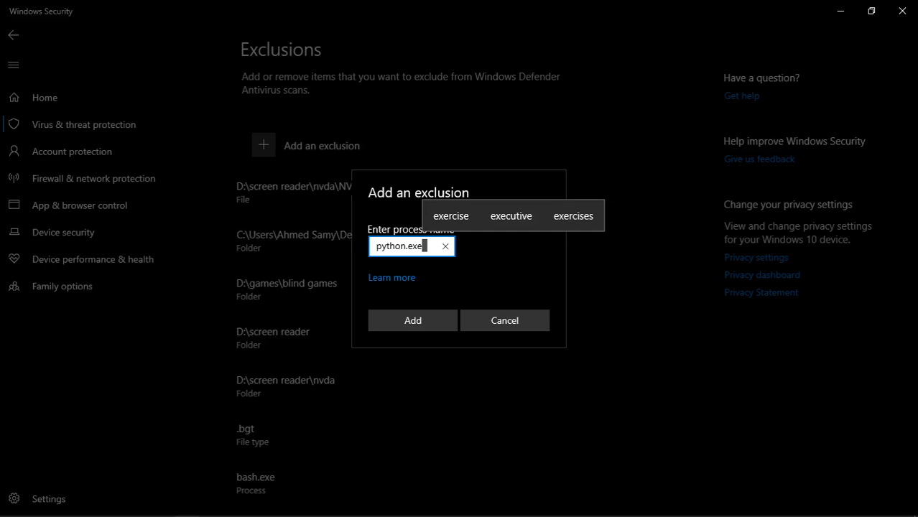
key("Tab")
key("Escape")
key("ctrl")
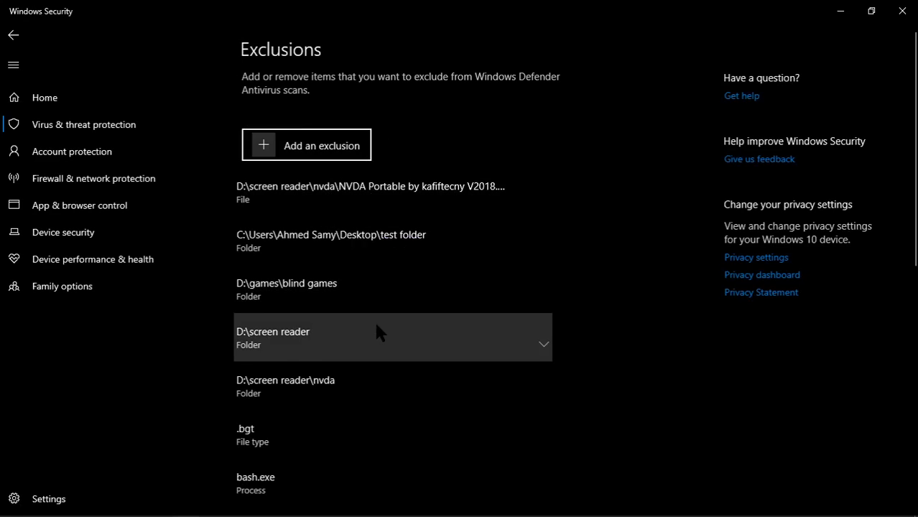
- Review the full list of existing file, folder, file type and process exclusions
scroll(377, 328, "down", 10)
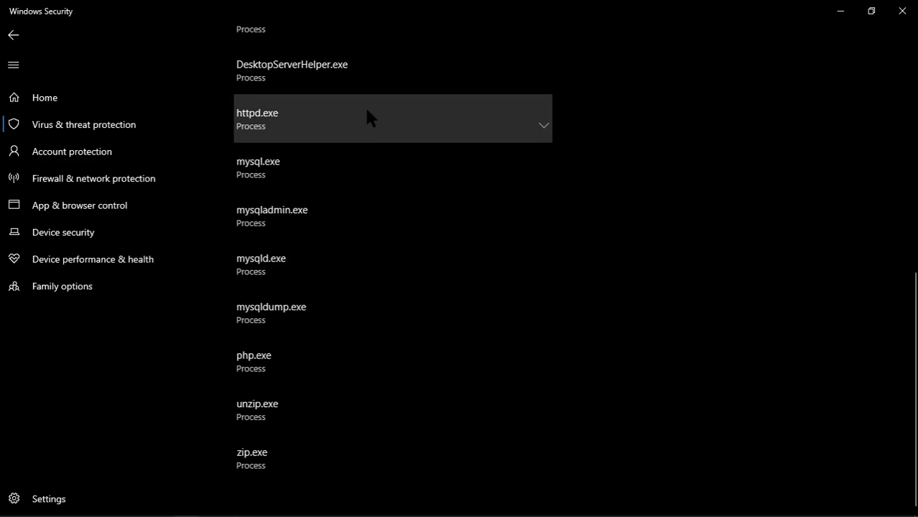
scroll(367, 114, "up", 2)
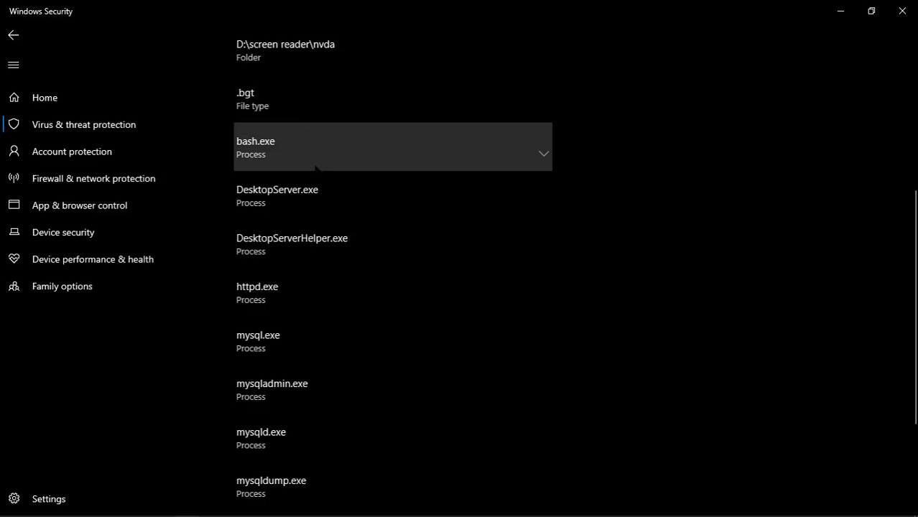
scroll(316, 212, "down", 2)
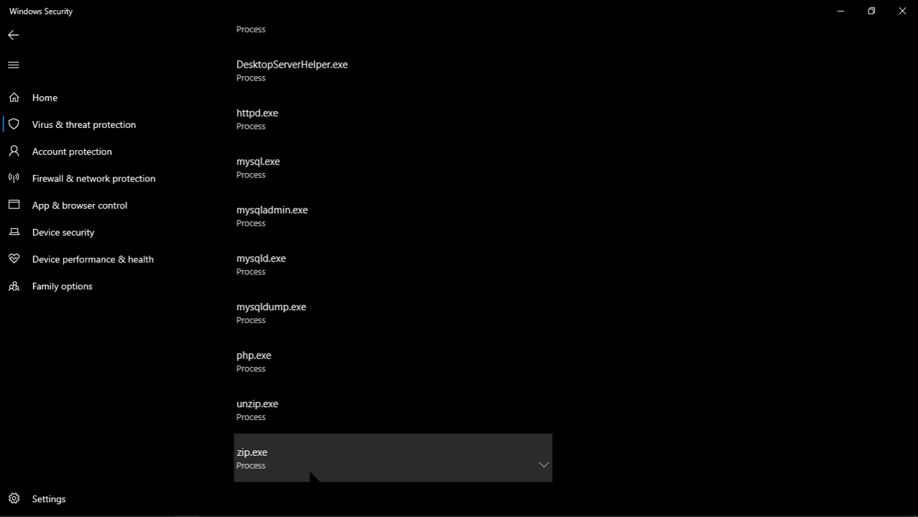
scroll(311, 475, "up", 10)
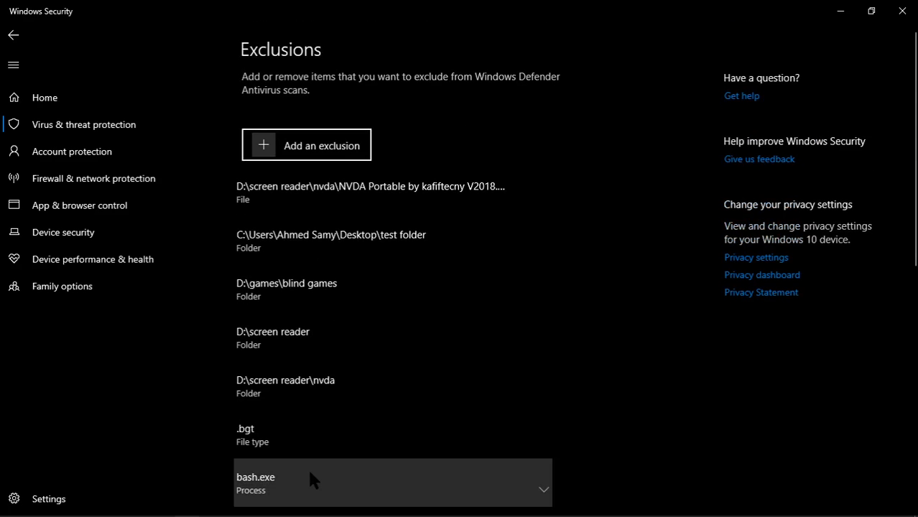